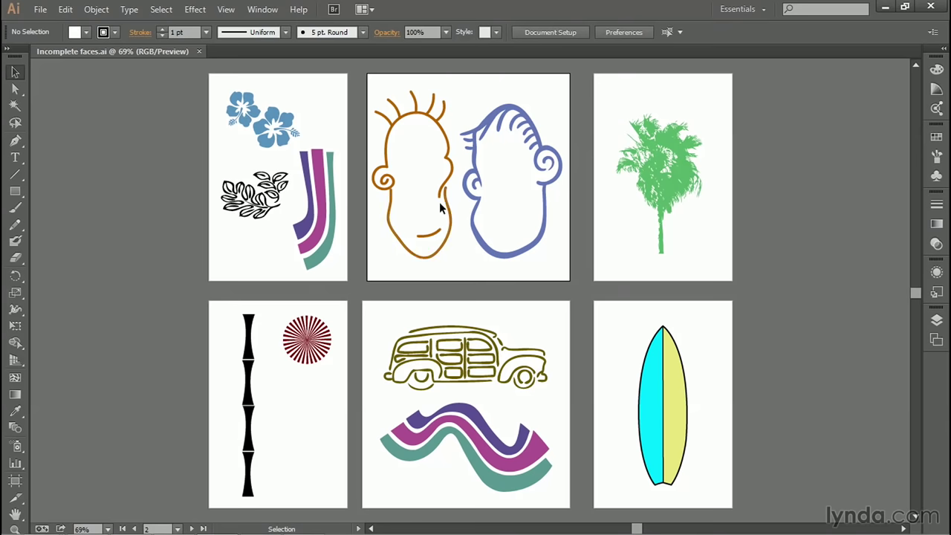
- Fit the faces artboard in the window and zoom in to 200%
click(225, 9)
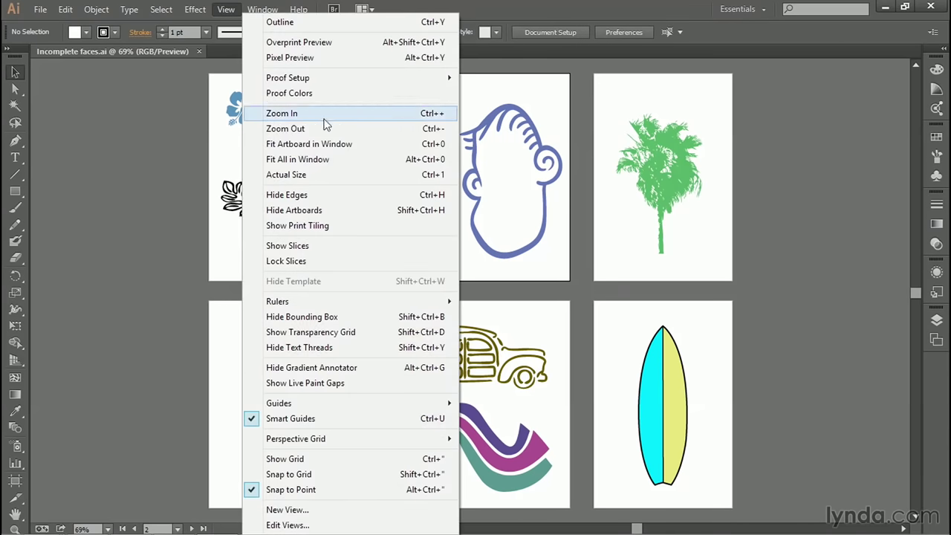
click(415, 151)
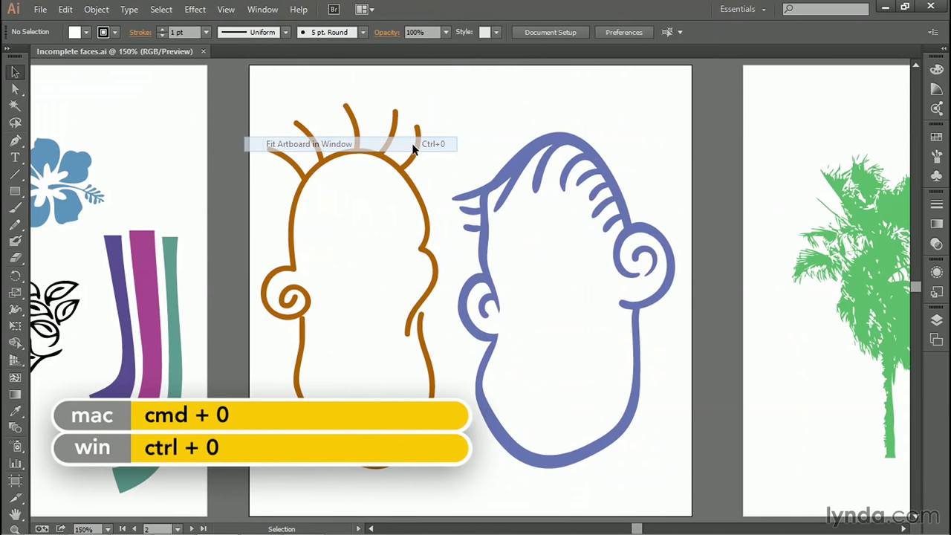
key(ctrl+plus)
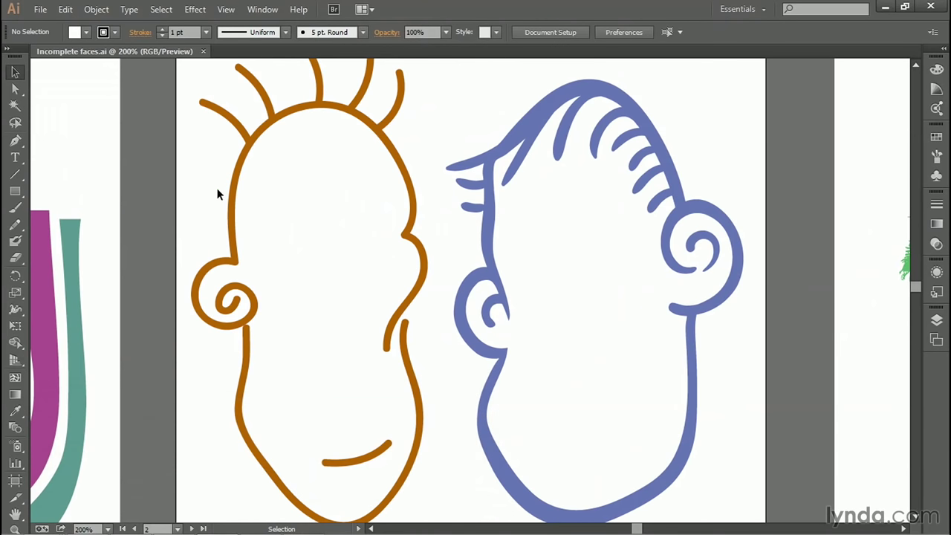
- Switch to the Paintbrush tool and check the available brush definitions
click(20, 214)
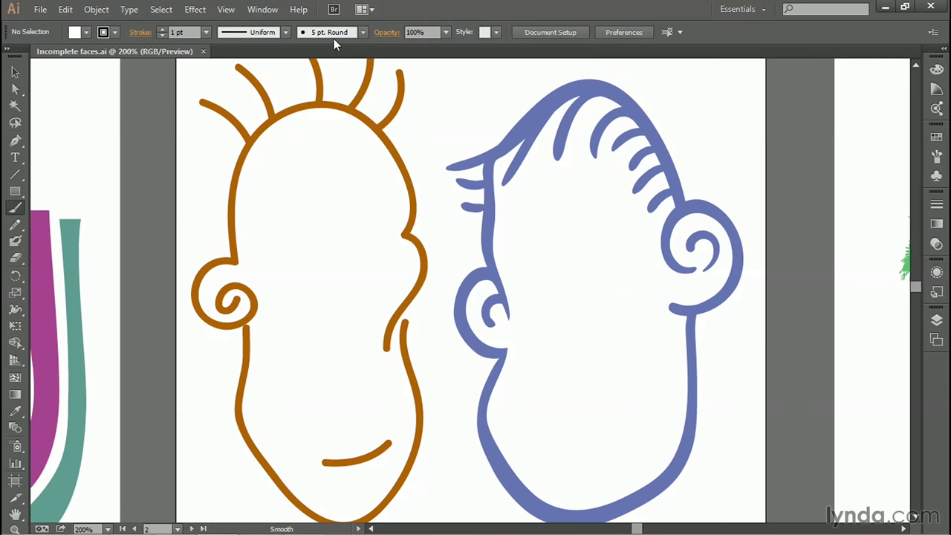
click(362, 32)
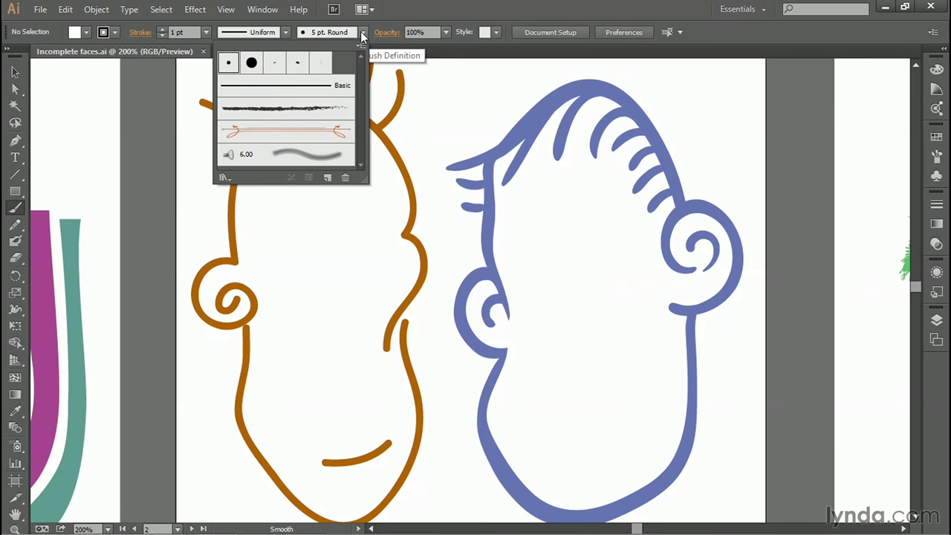
click(352, 217)
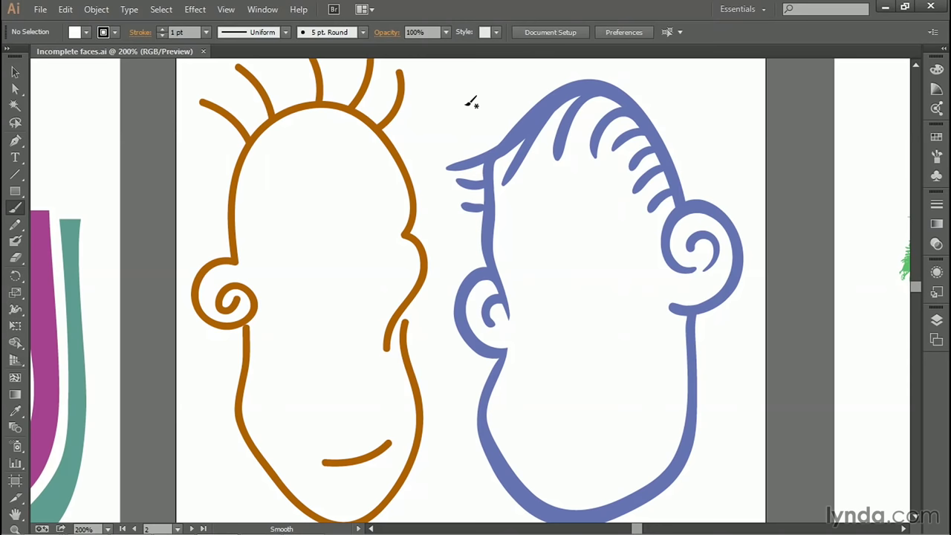
click(260, 12)
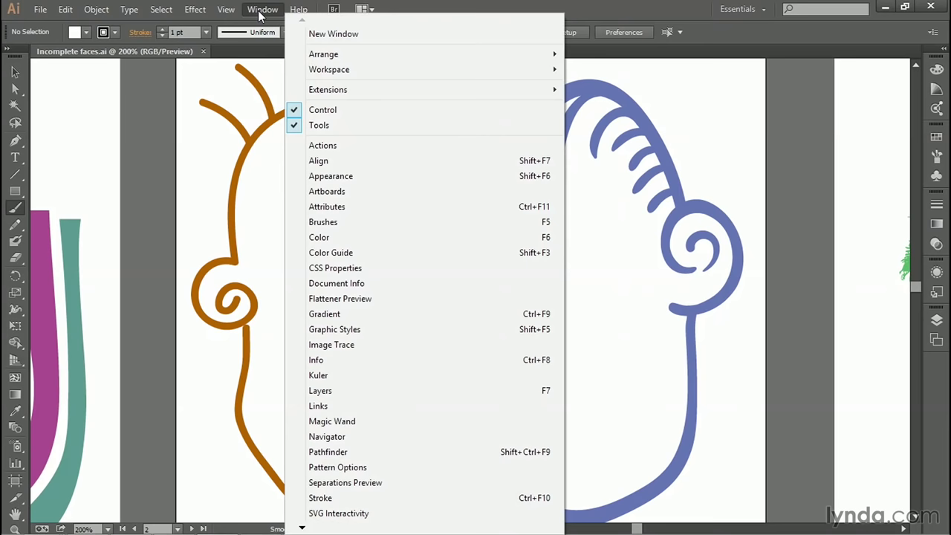
- Show the Brushes panel, make it shorter, and start a new Calligraphic Brush
click(353, 221)
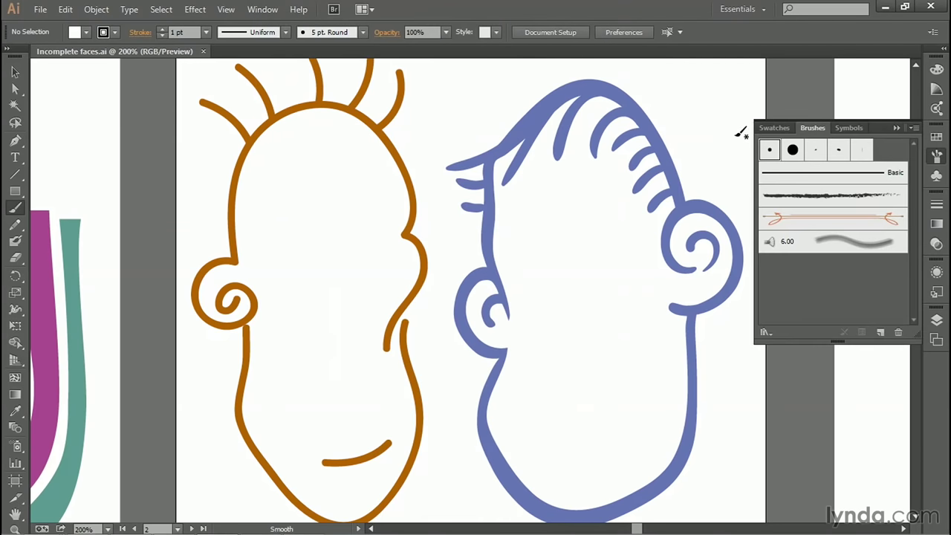
mouse_move(842, 342)
mouse_down()
mouse_move(842, 240)
mouse_move(857, 304)
mouse_up()
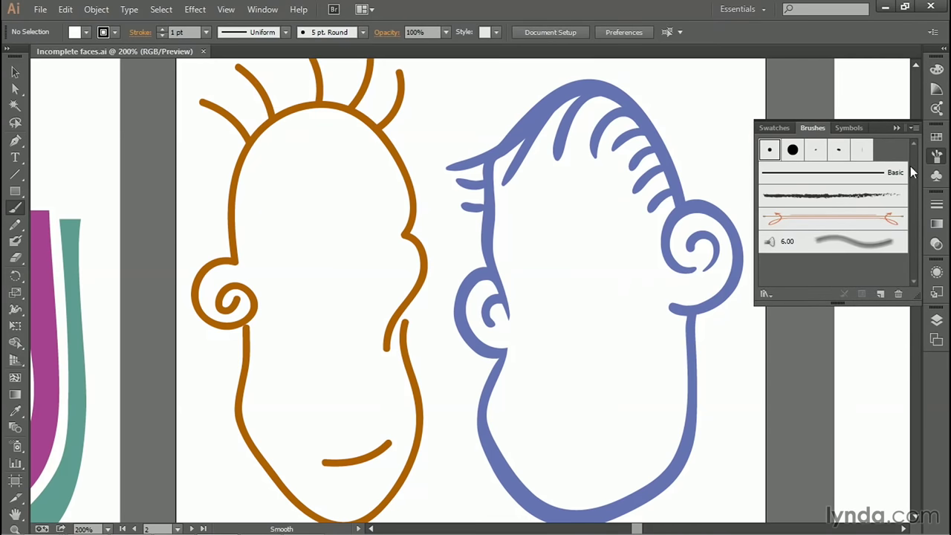
click(881, 295)
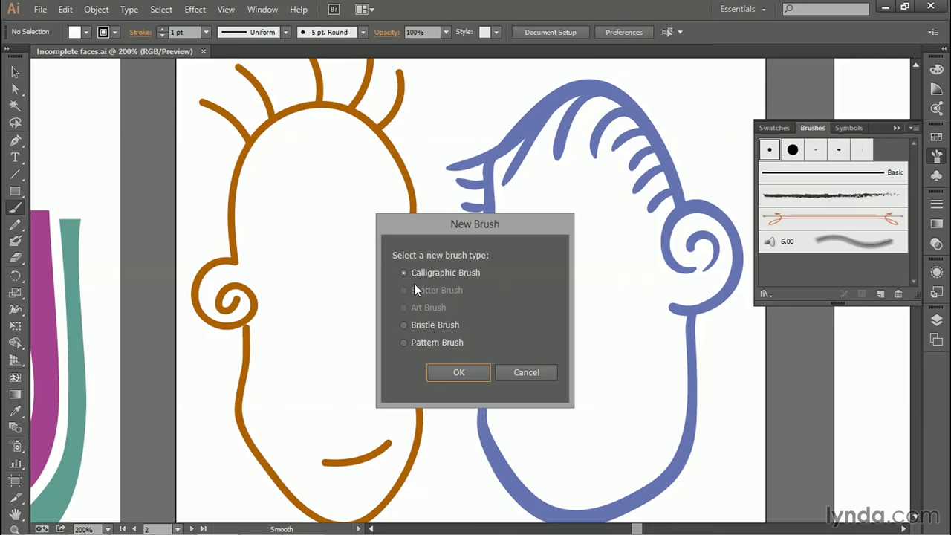
click(445, 375)
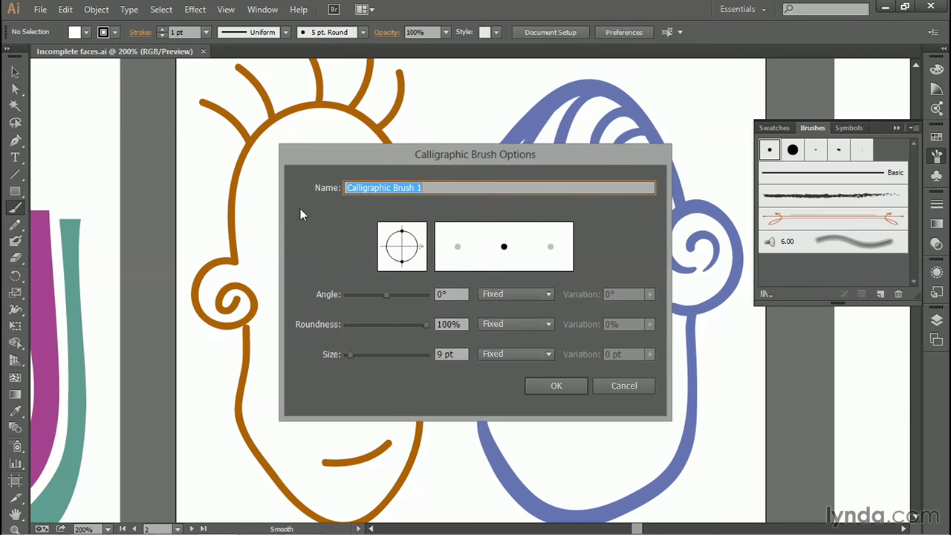
- Name the brush '50 pt elliptical' with -20° angle, 40% roundness and 50 pt size
text(50)
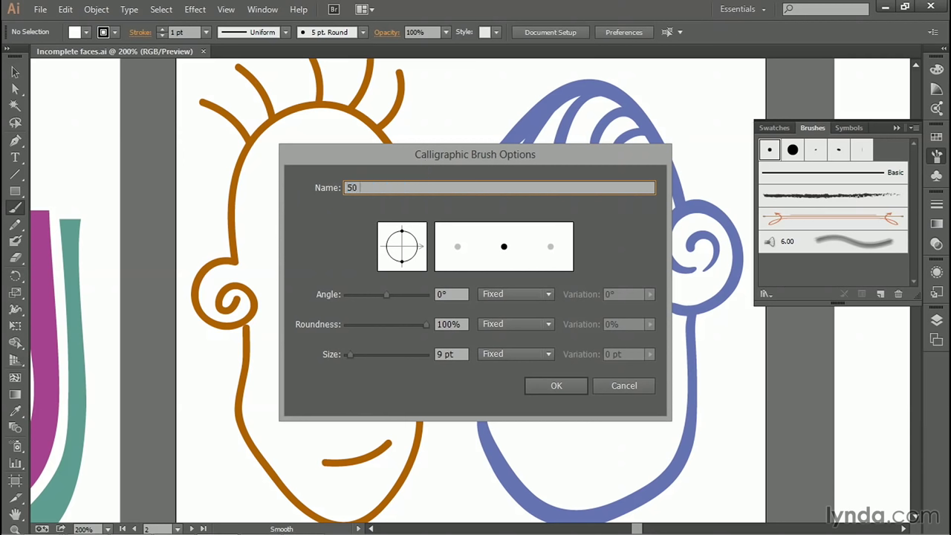
text( pt elliptical)
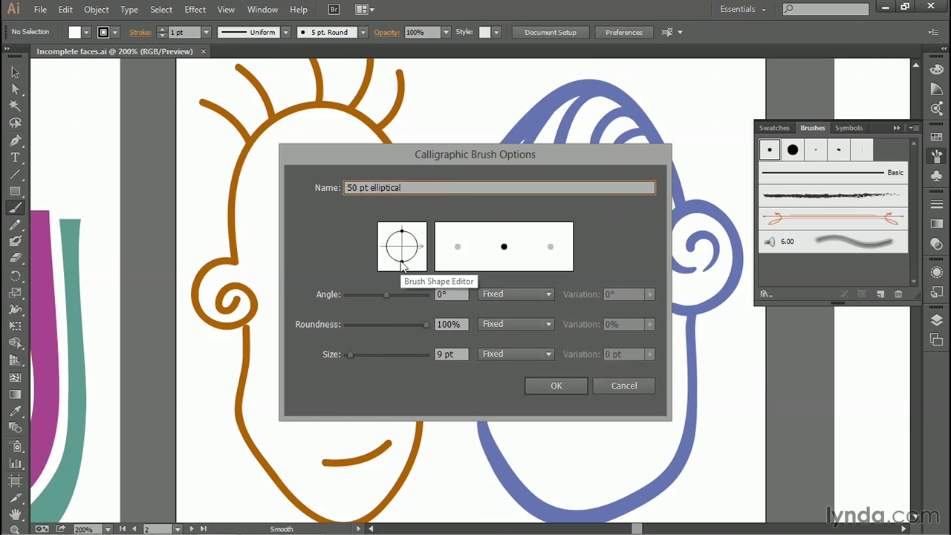
mouse_move(404, 266)
mouse_down()
mouse_move(402, 253)
mouse_move(422, 258)
mouse_up()
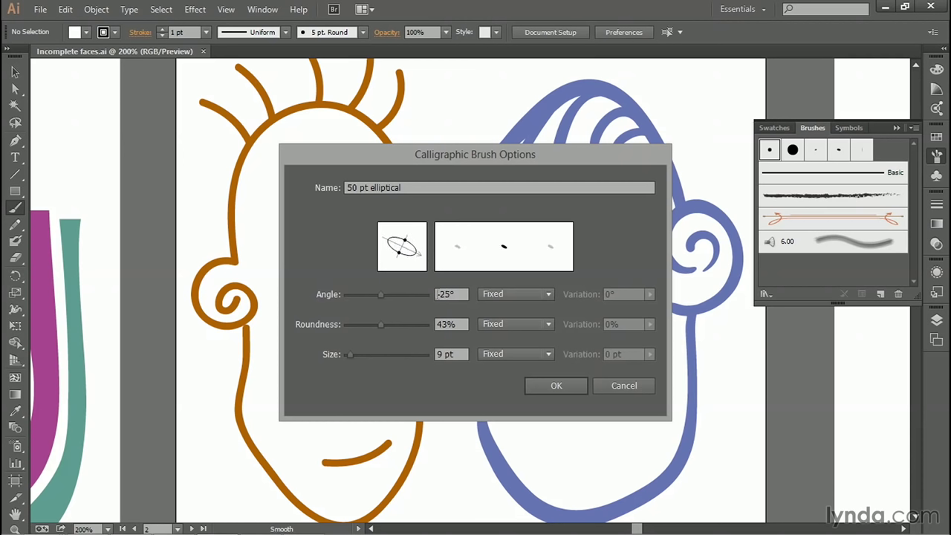
drag(462, 294, 444, 294)
text(0)
key(Tab)
key(Tab)
key(Tab)
text(40)
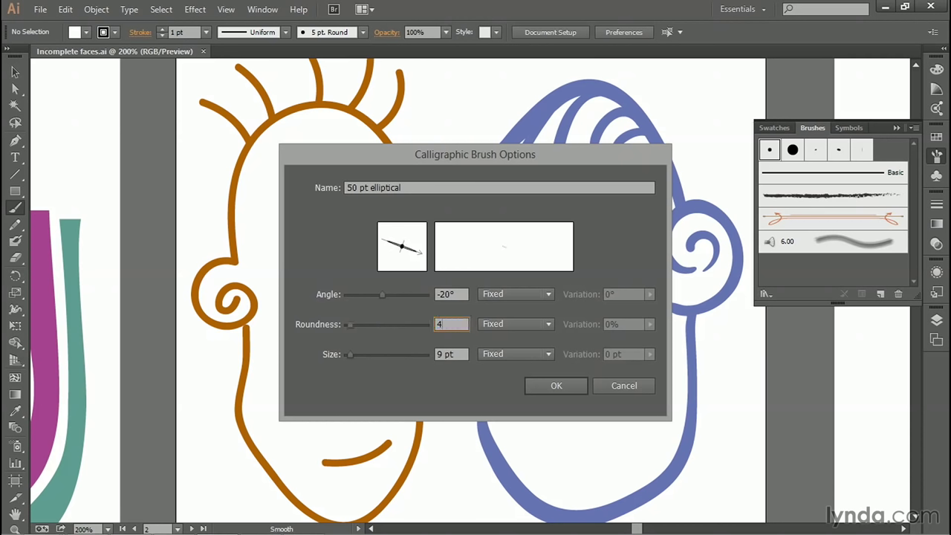
key(Tab)
key(Tab)
key(Tab)
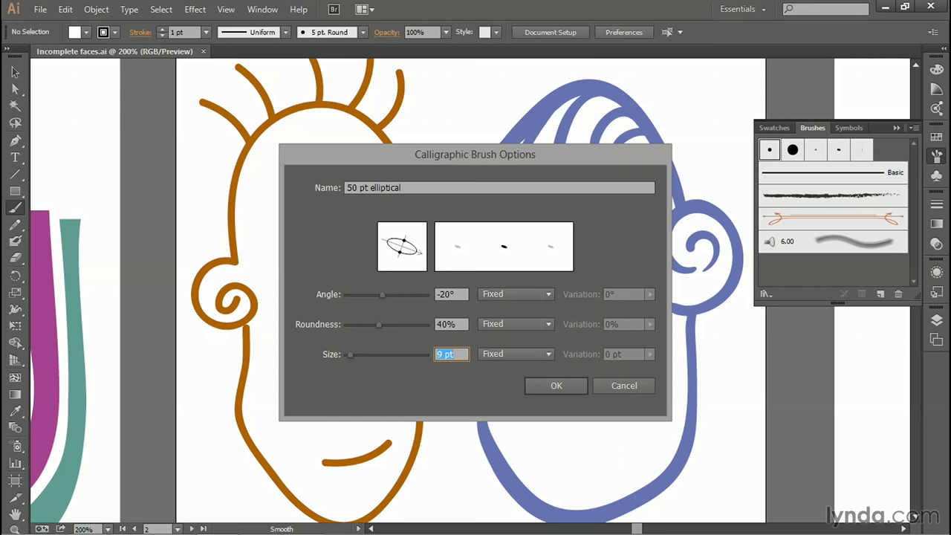
text(50)
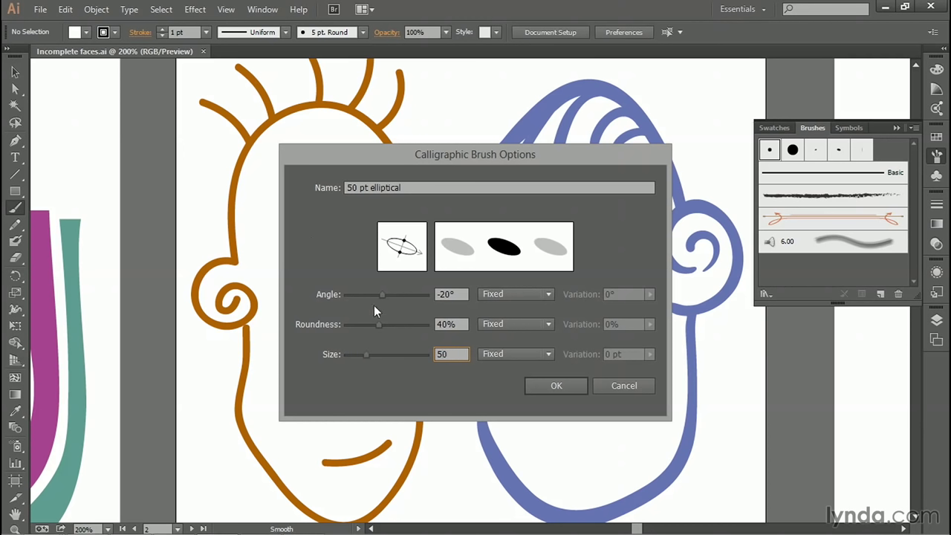
- Make the size vary with pen pressure by 50 pt, and save the brush
click(517, 353)
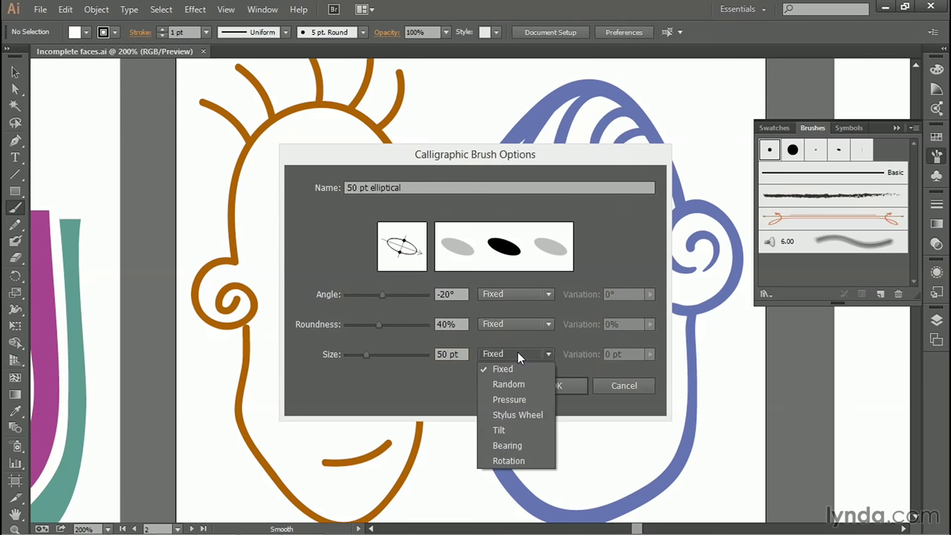
click(532, 399)
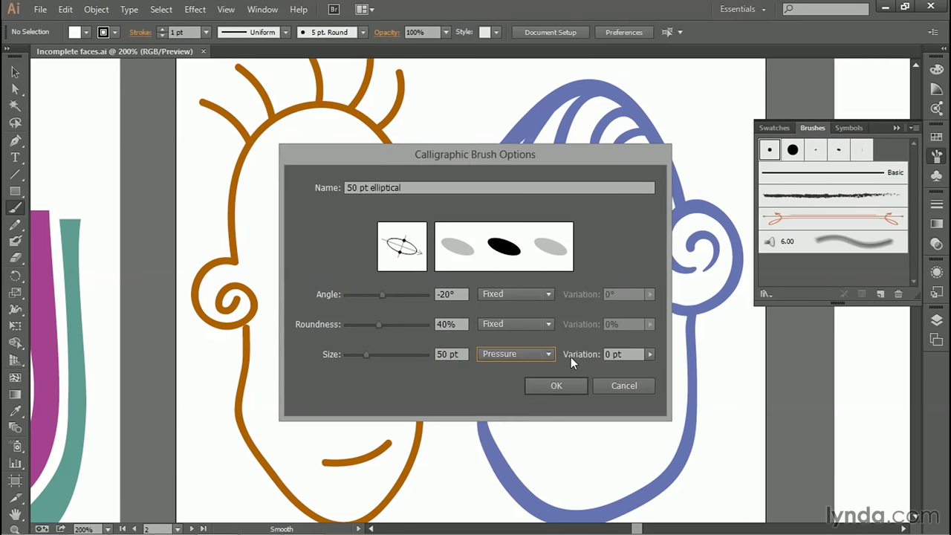
click(646, 357)
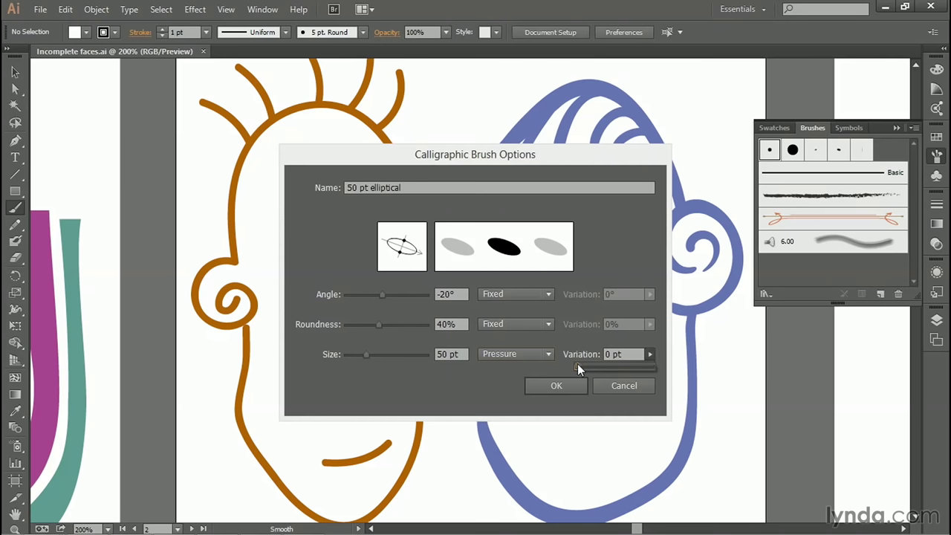
drag(578, 364, 662, 367)
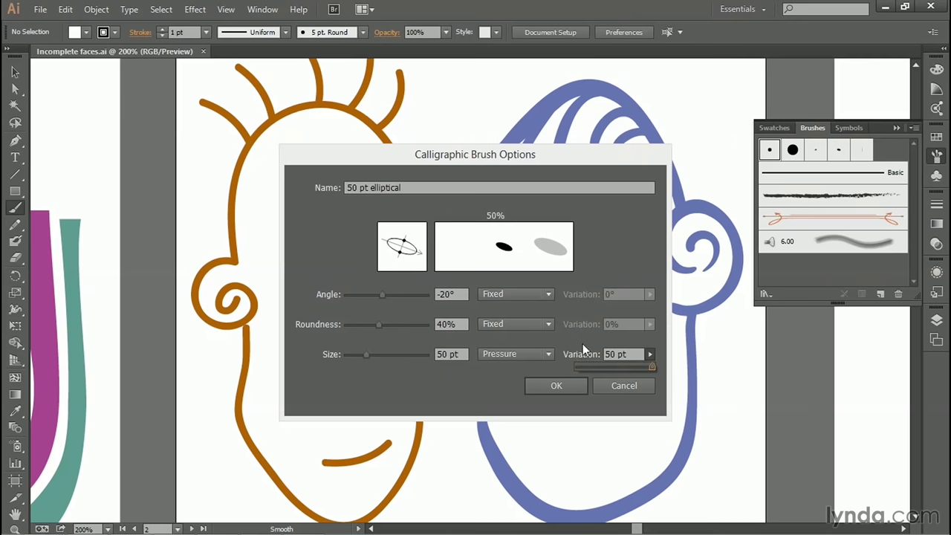
click(563, 360)
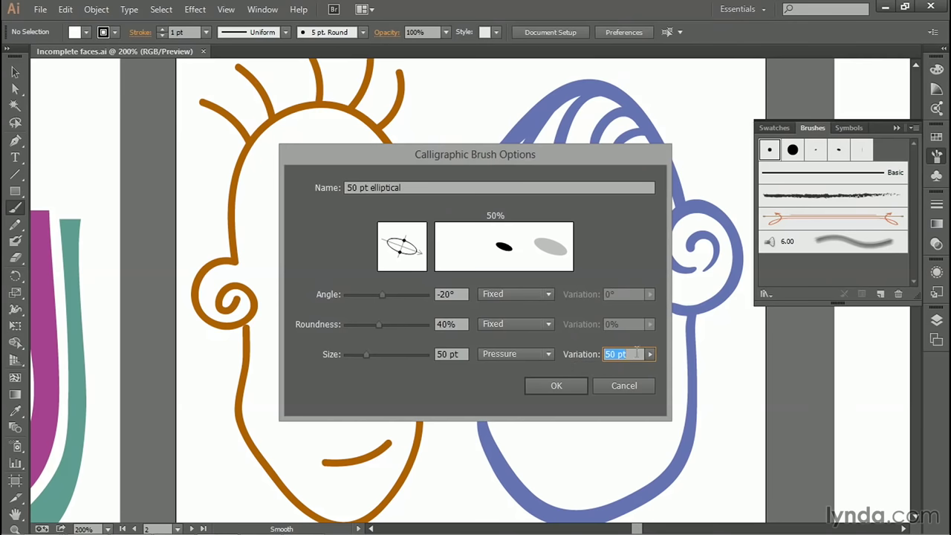
click(571, 389)
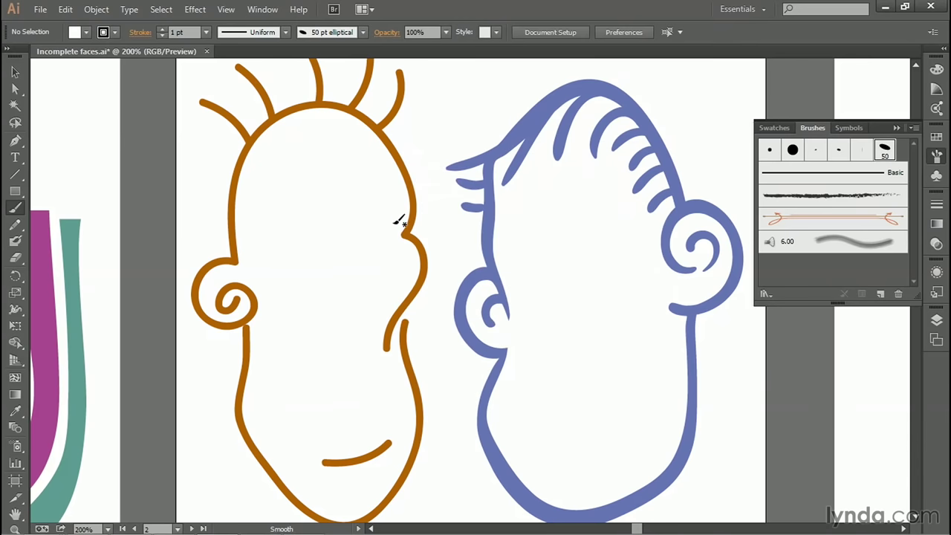
- Paint an eyebrow stroke with an upward curve and a downward crossing stroke
mouse_move(385, 225)
mouse_down()
mouse_move(278, 184)
mouse_move(251, 182)
mouse_up()
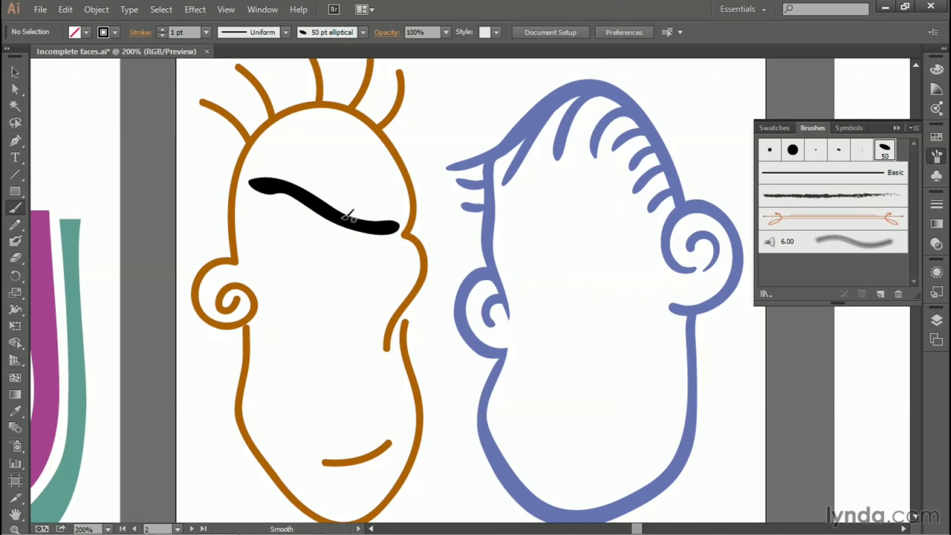
mouse_move(343, 217)
mouse_down()
mouse_move(370, 187)
mouse_move(362, 157)
mouse_up()
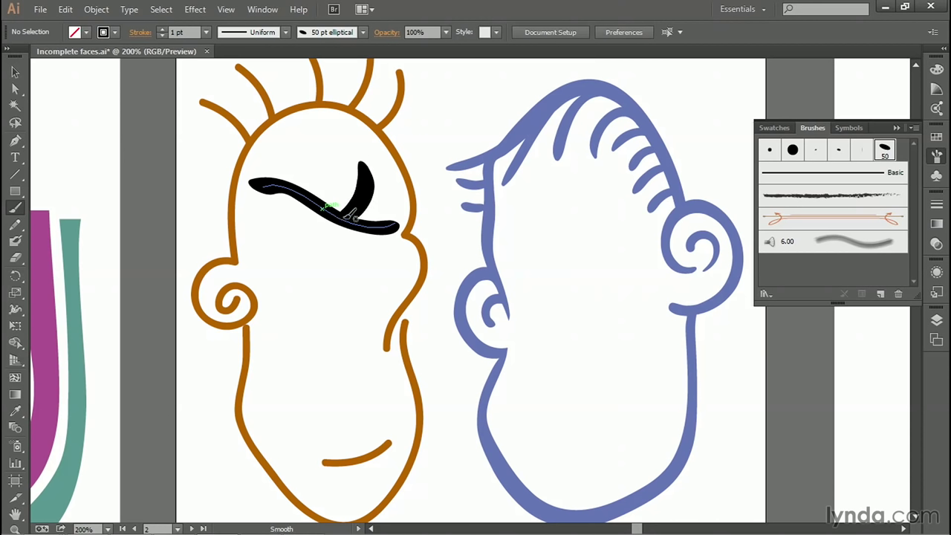
mouse_move(344, 214)
mouse_down()
mouse_move(329, 286)
mouse_move(328, 332)
mouse_move(389, 404)
mouse_move(368, 415)
mouse_move(296, 407)
mouse_move(259, 419)
mouse_up()
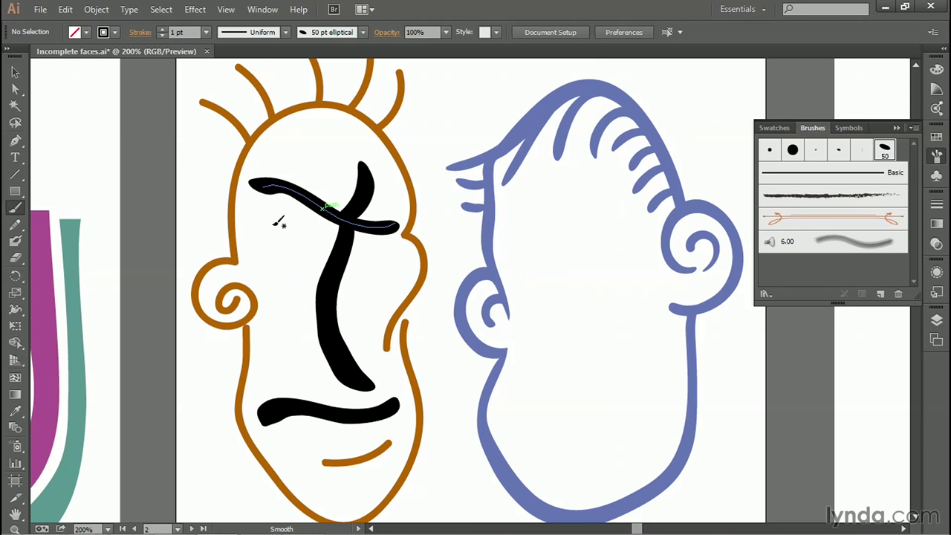
- Add an eye stroke, two nose branches and a diagonal cheek mark
drag(271, 222, 395, 254)
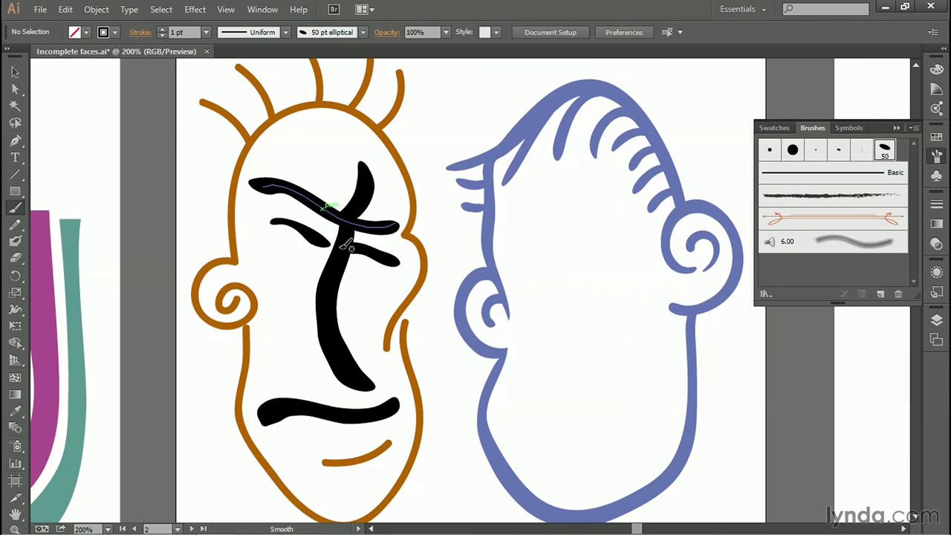
mouse_move(339, 242)
mouse_down()
mouse_move(305, 290)
mouse_move(282, 301)
mouse_up()
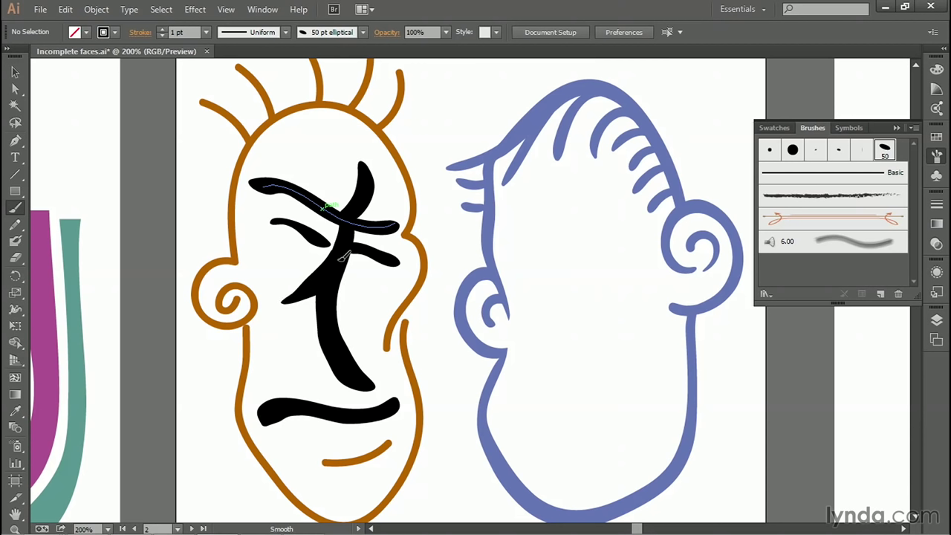
drag(344, 300, 375, 330)
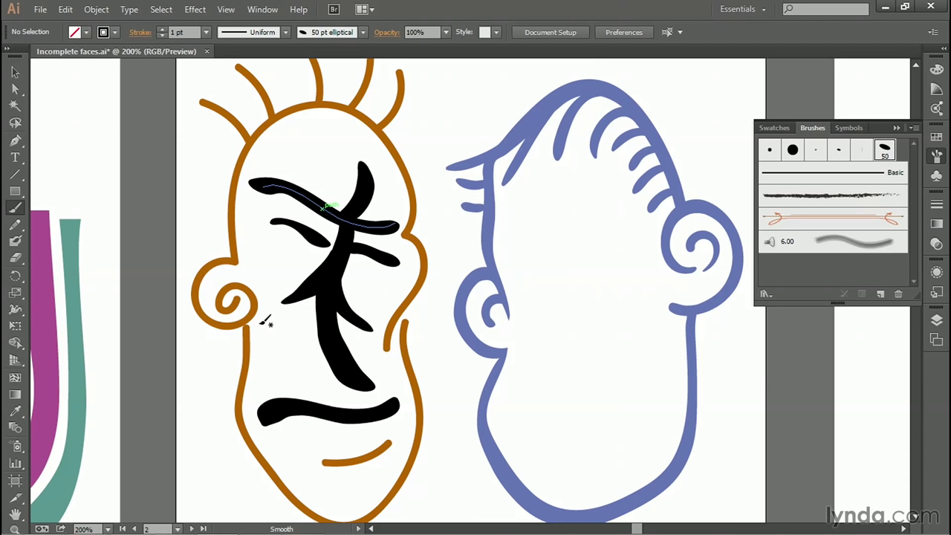
drag(253, 321, 300, 361)
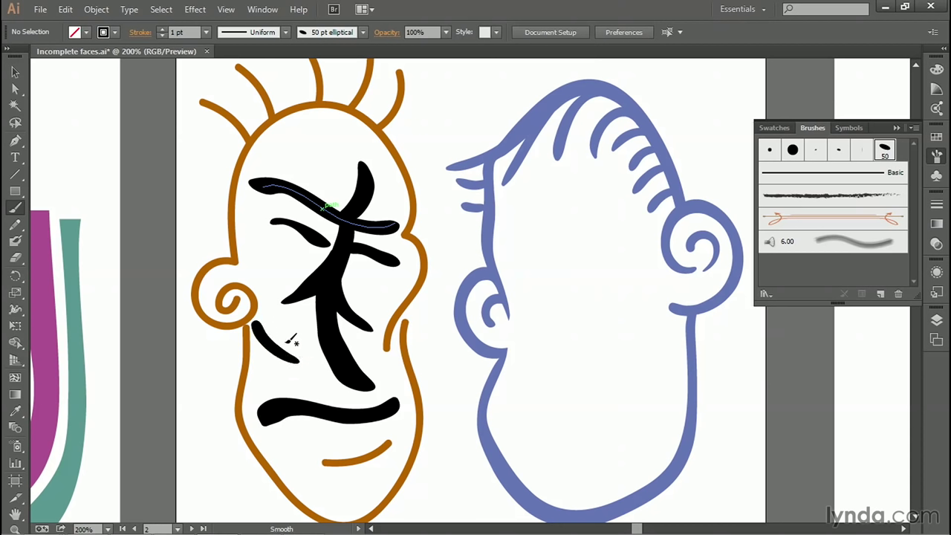
- Select one brown face outline, then all similar brown outlines with Select Similar Objects
click(17, 75)
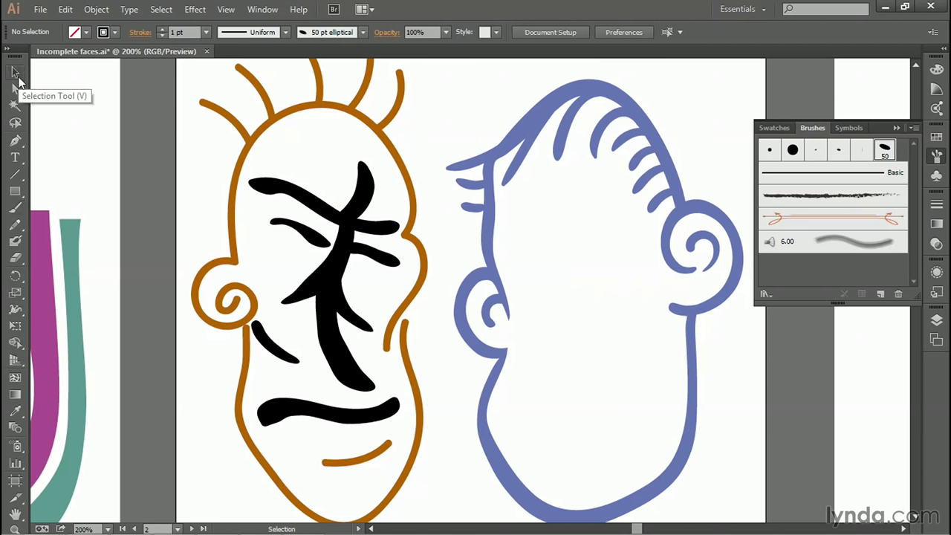
click(231, 204)
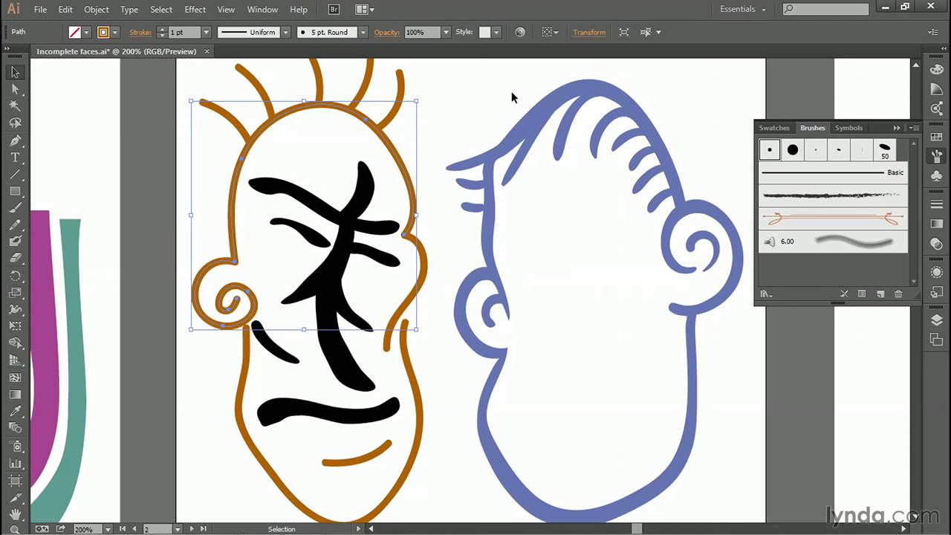
click(643, 33)
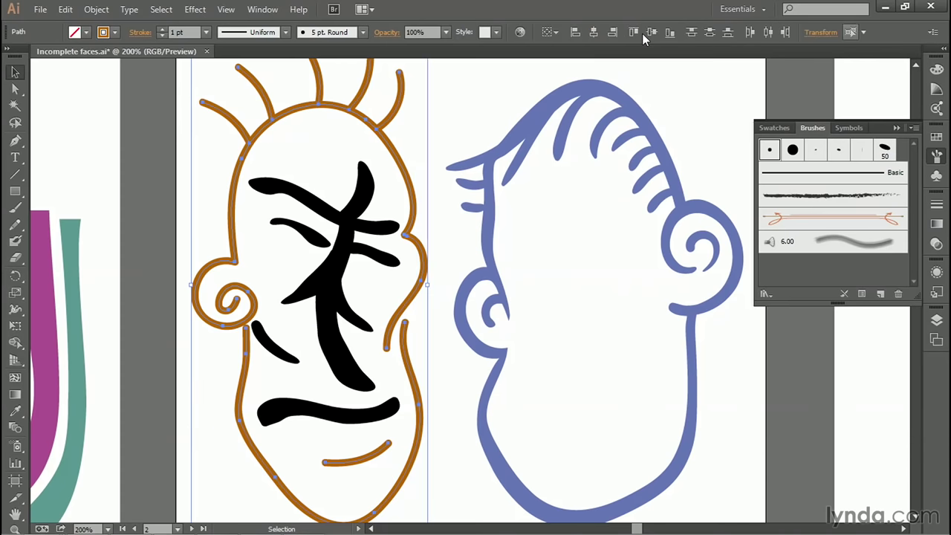
click(766, 296)
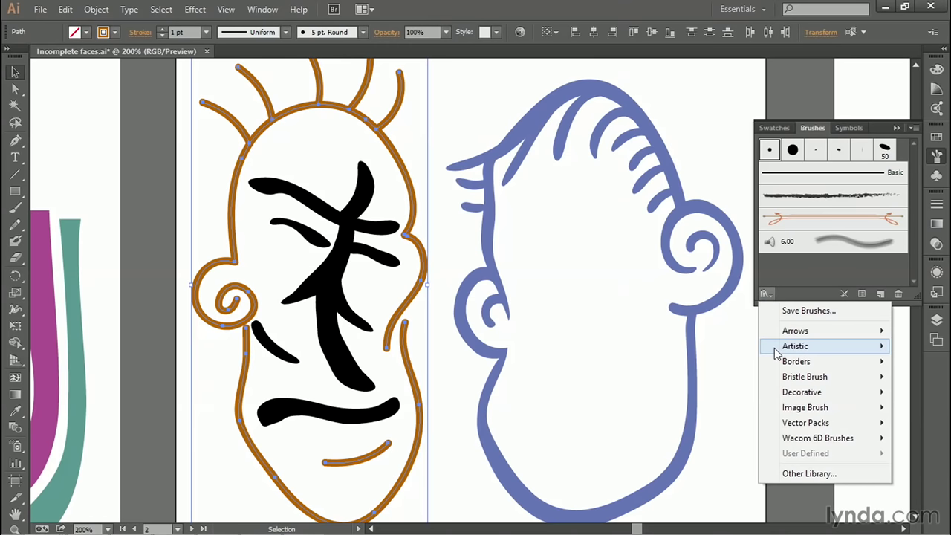
- Load the Artistic_Ink library, enlarge it, and apply Fountain Pen to the brown outlines
mouse_move(759, 348)
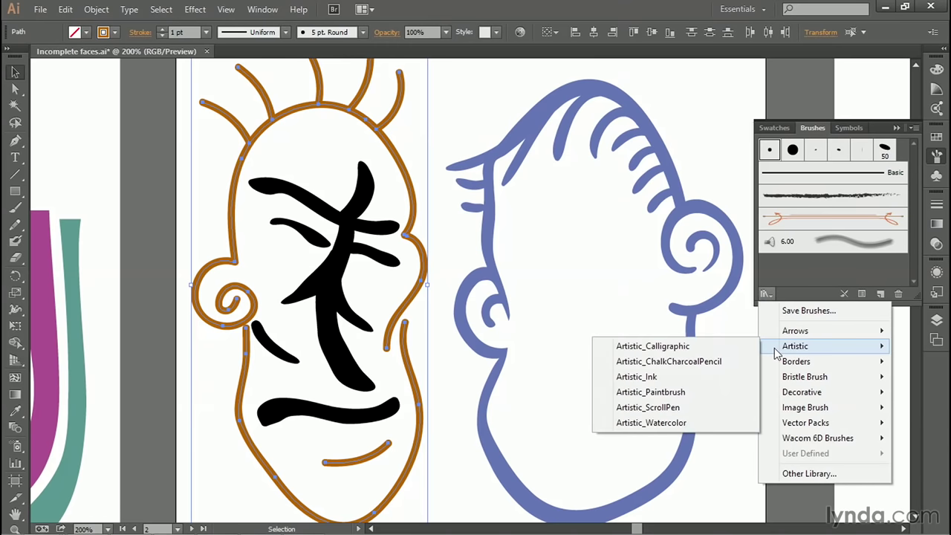
click(689, 376)
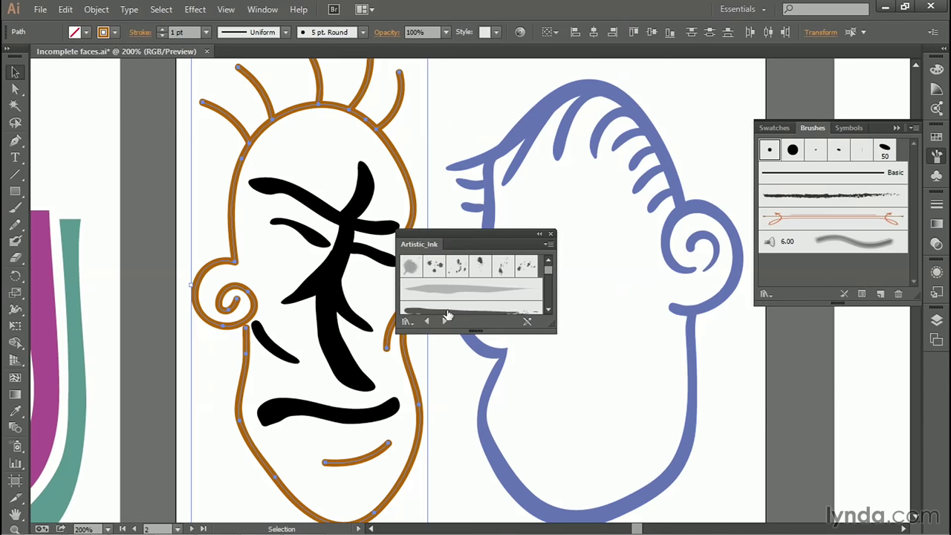
drag(474, 239, 540, 120)
drag(542, 214, 550, 492)
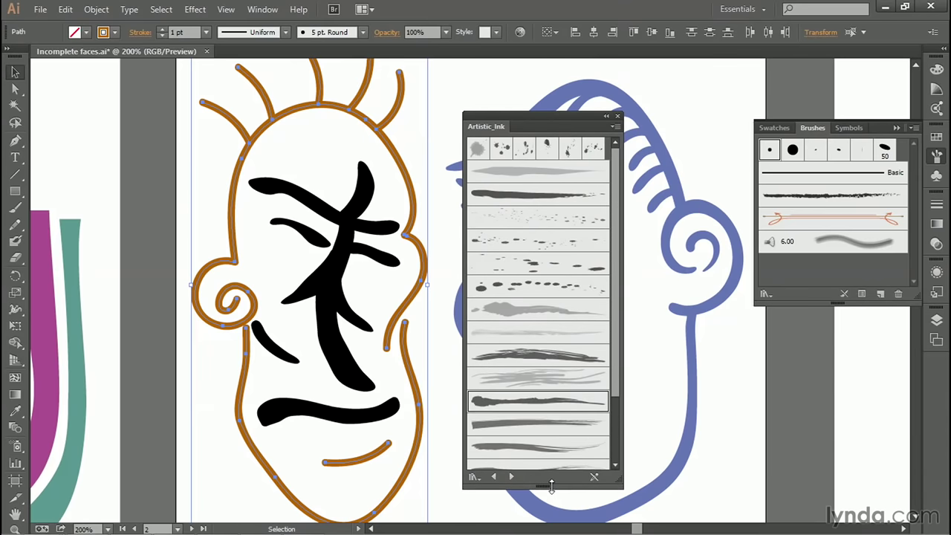
click(511, 402)
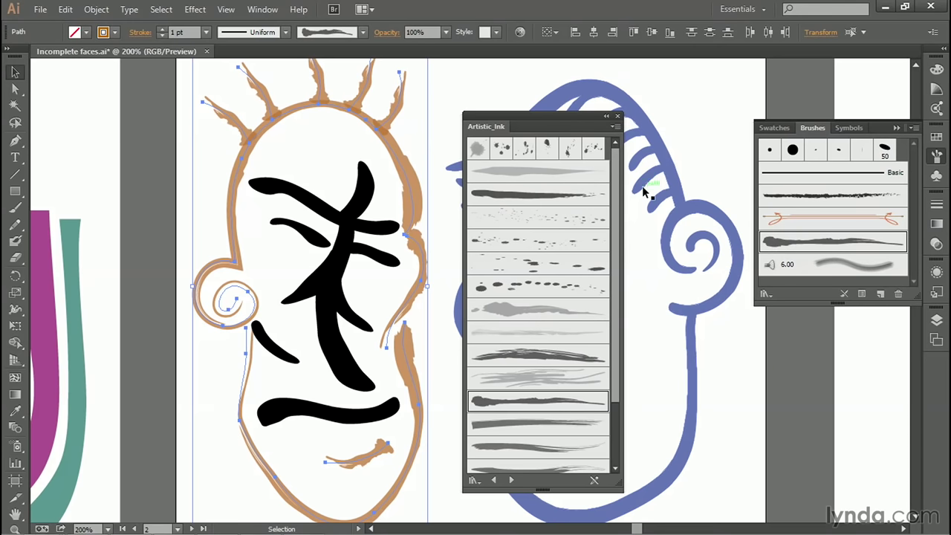
- Close the ink library and select the hair strands plus the right cheek strand
click(618, 117)
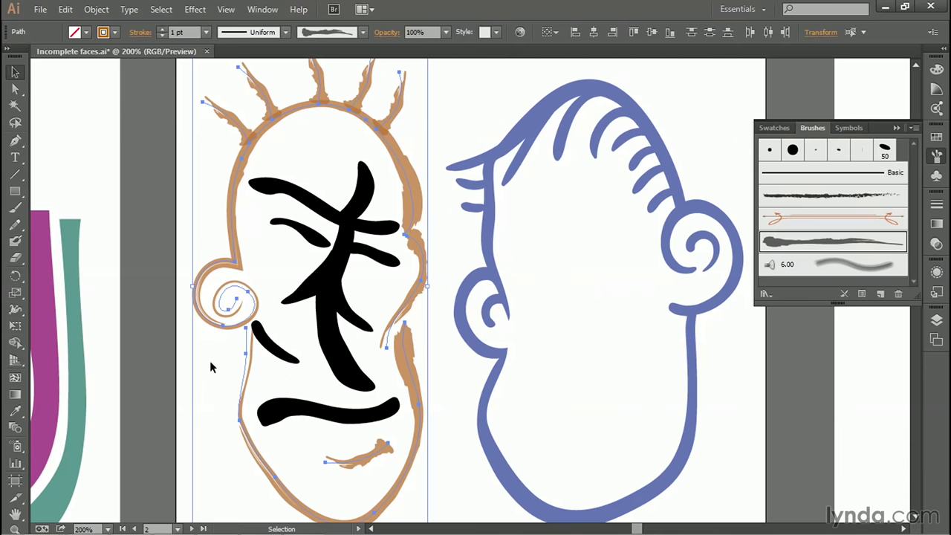
click(186, 193)
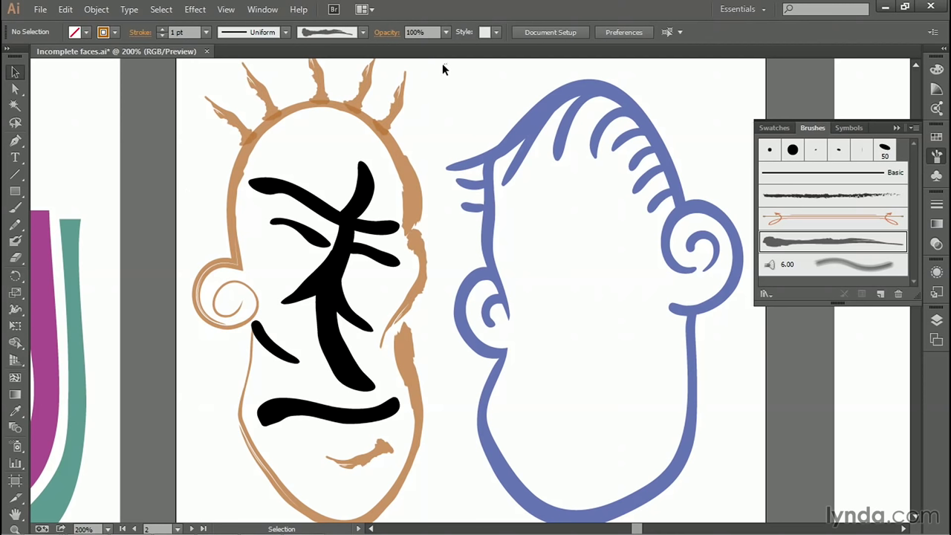
drag(446, 64, 232, 95)
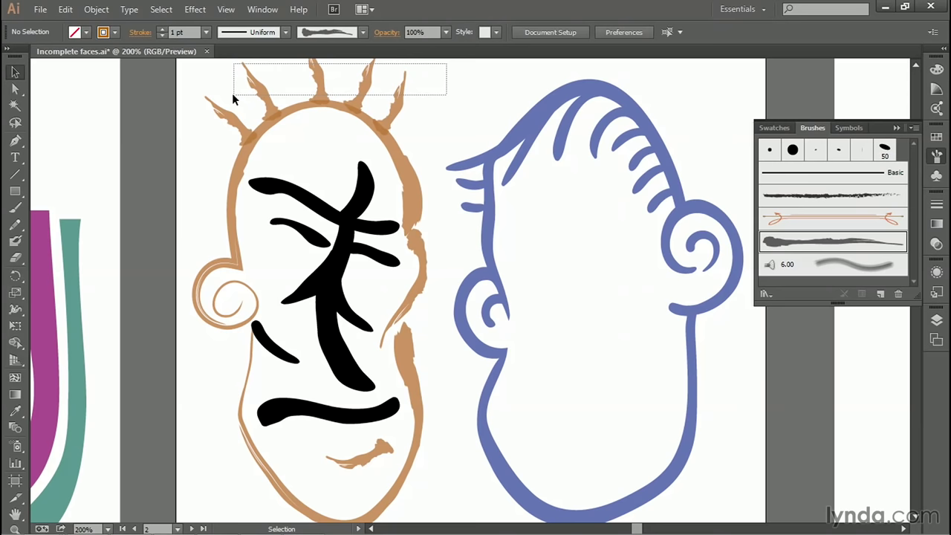
drag(232, 93, 231, 93)
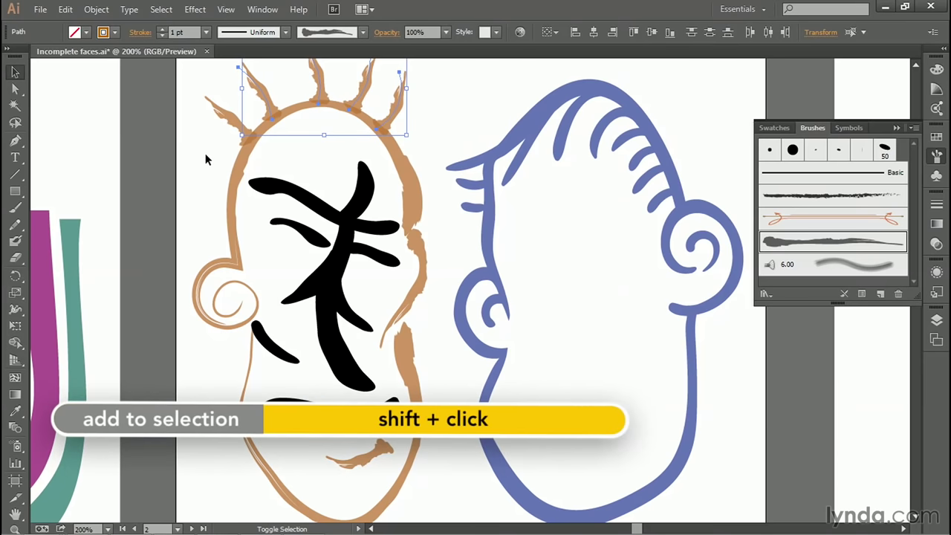
shift+click(230, 116)
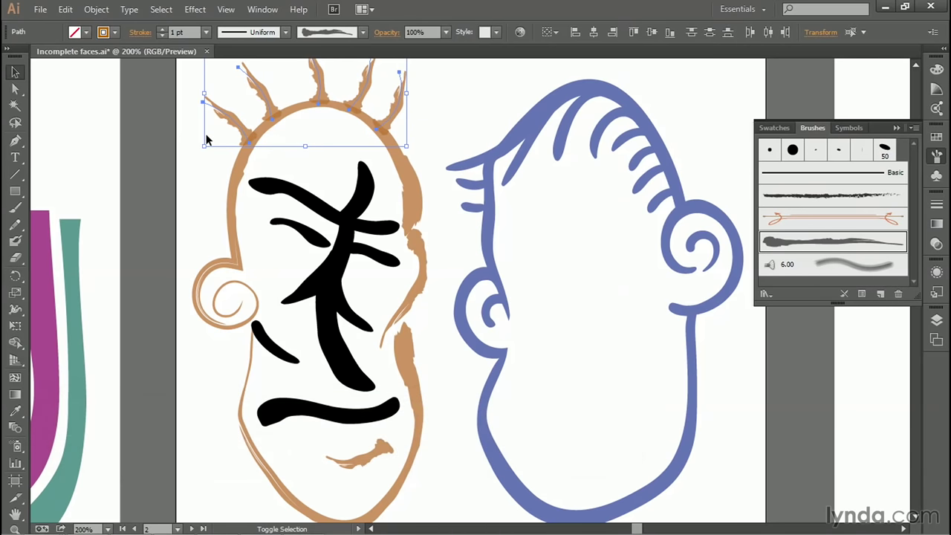
shift+click(407, 365)
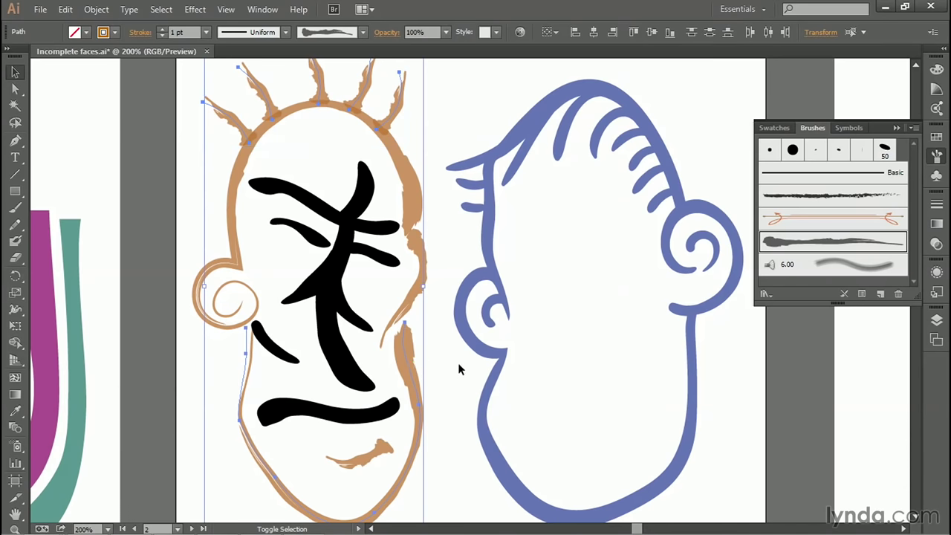
shift+click(409, 367)
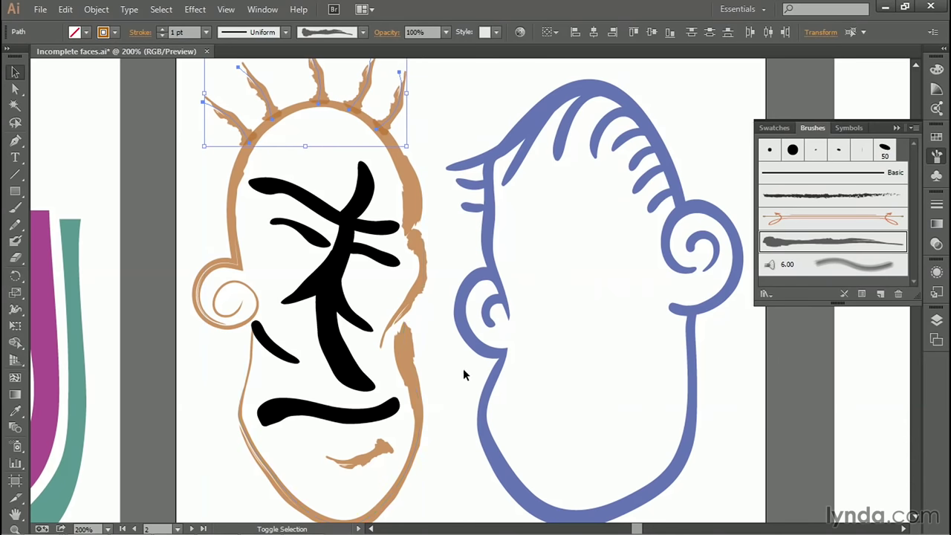
shift+click(411, 380)
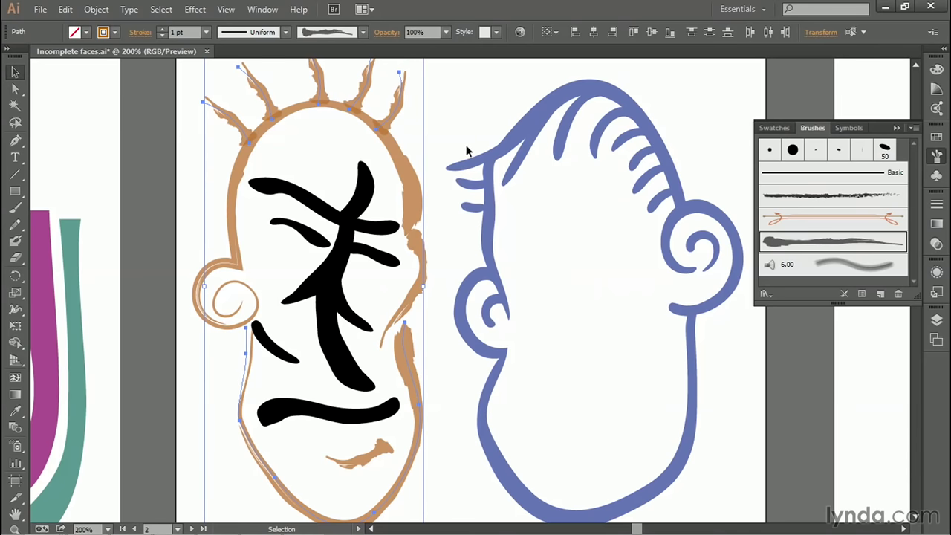
- Enable Flip Along in the selected strands' stroke options, with Preview on, and confirm
click(860, 296)
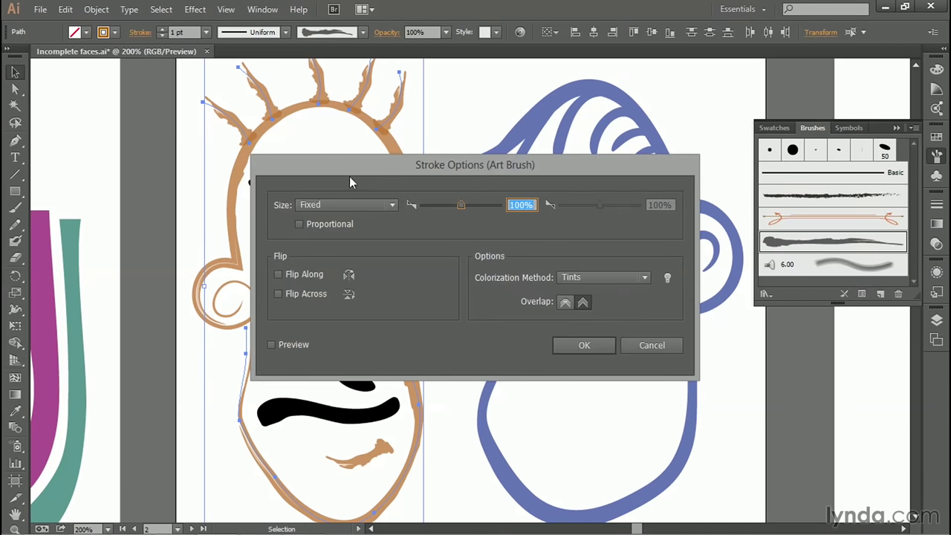
mouse_move(346, 169)
mouse_down()
mouse_move(507, 182)
mouse_move(538, 86)
mouse_up()
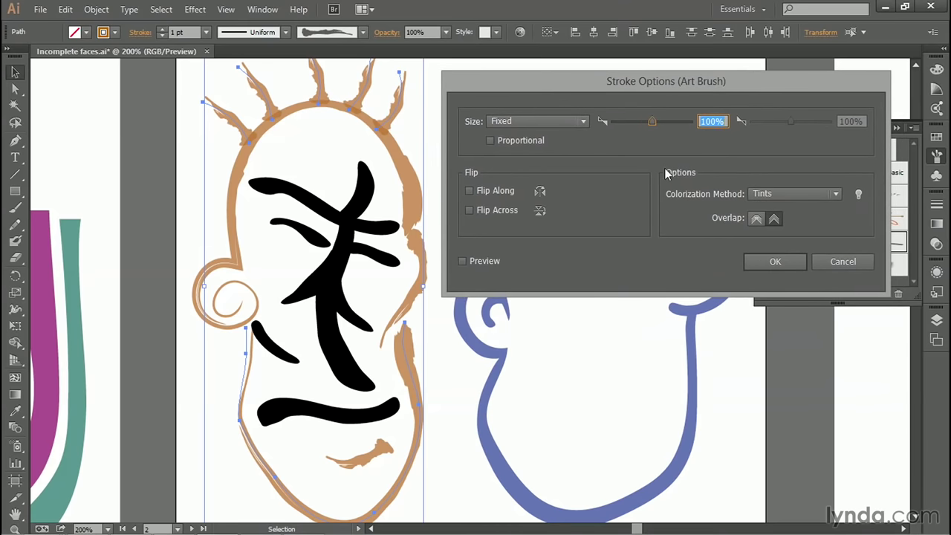
click(462, 261)
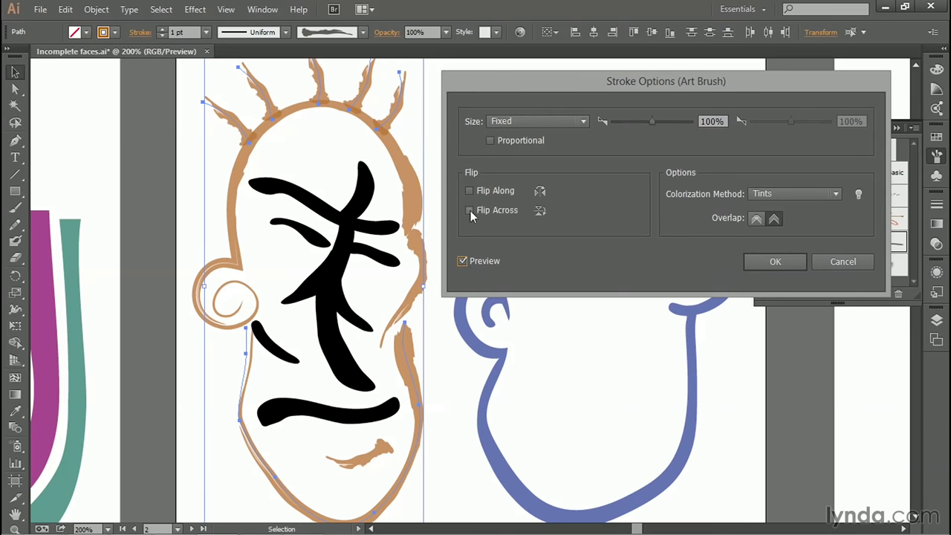
click(469, 191)
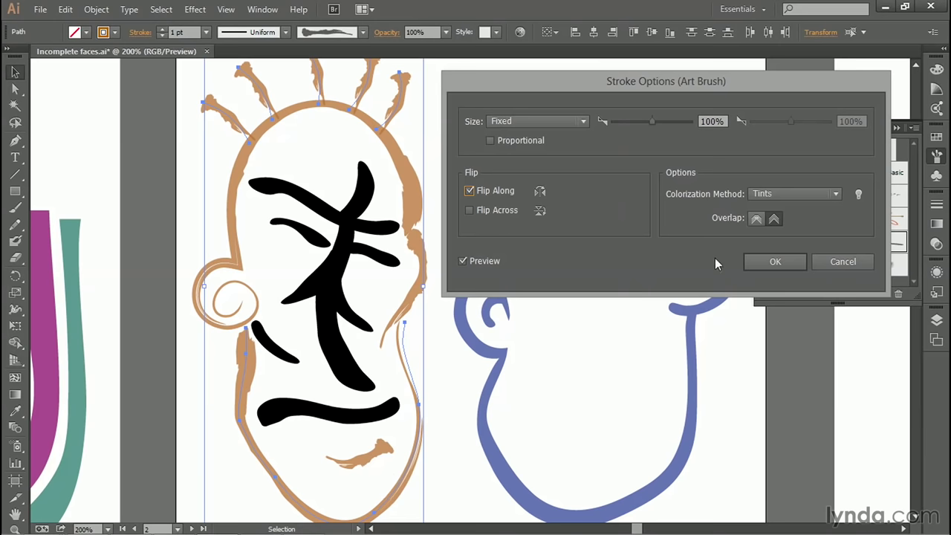
click(765, 264)
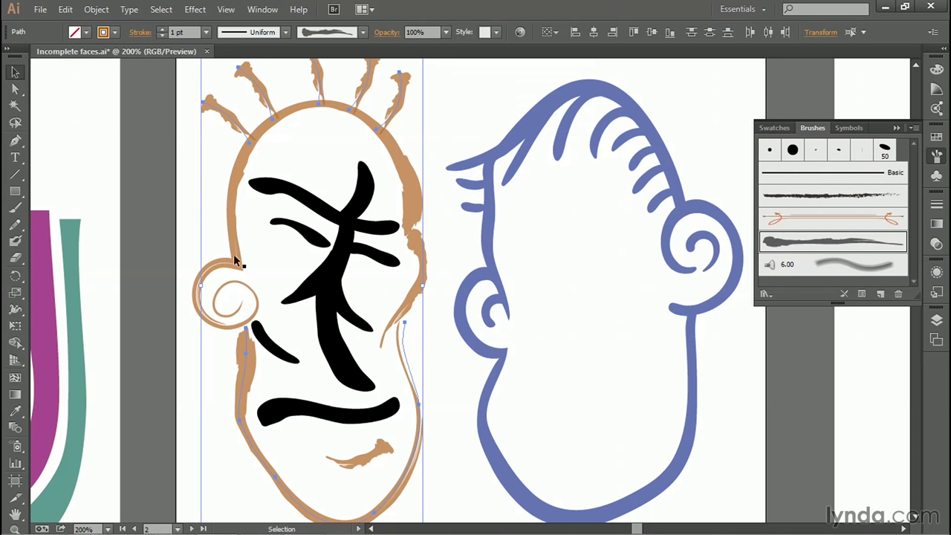